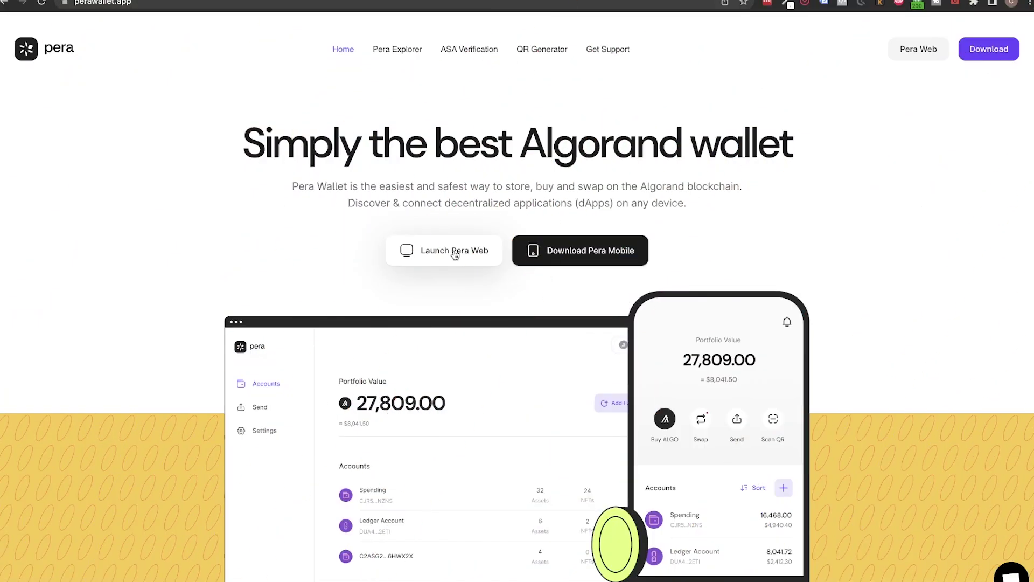
Launch Pera Web and wait for its welcome page at web.perawallet.app to load.
{"action": "left_click", "coordinate": [454, 250]}
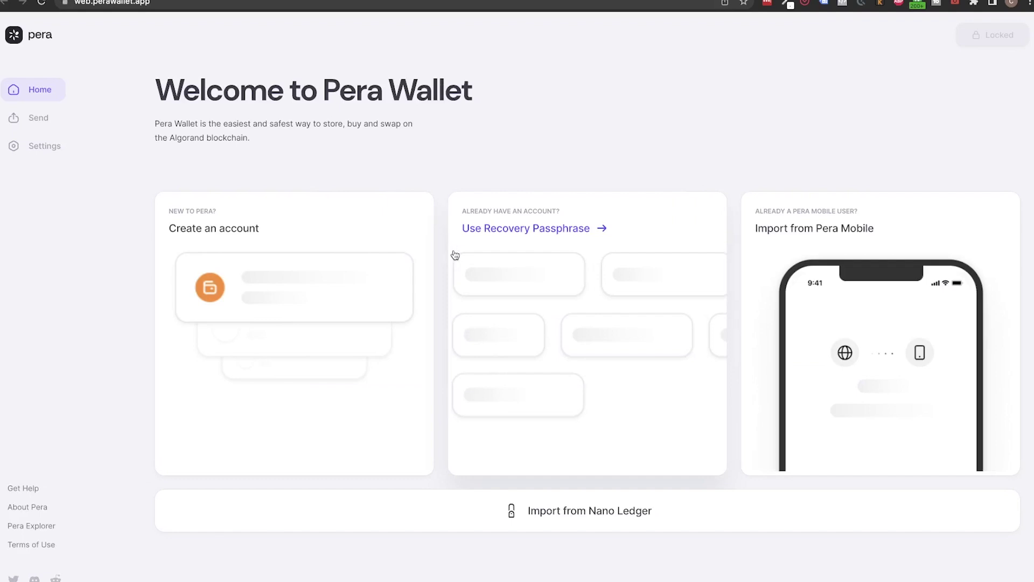
Start Import from Pera Mobile, create and submit a passcode, acknowledge, then unlock with it.
{"action": "left_click", "coordinate": [849, 356]}
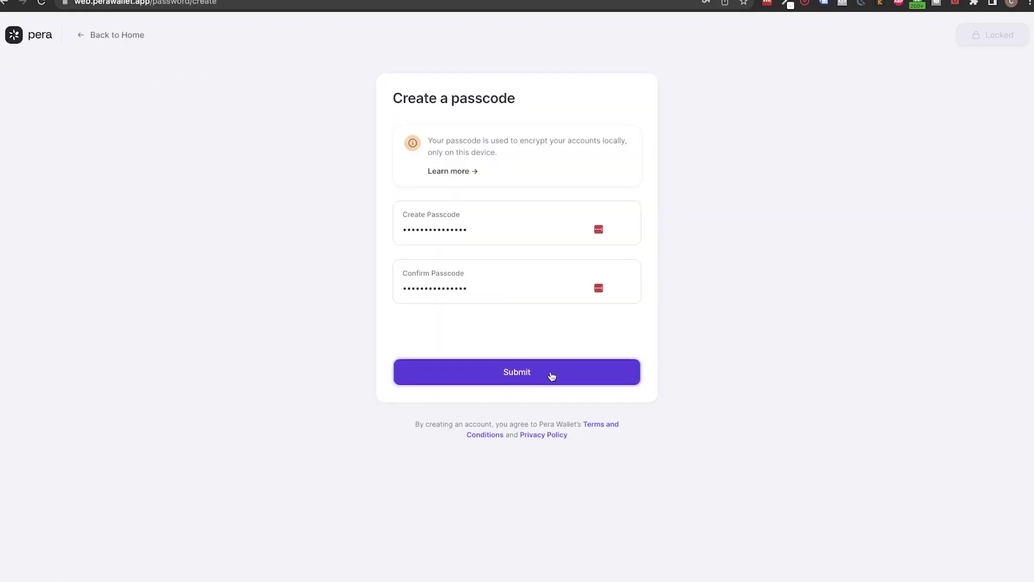
{"action": "left_click", "coordinate": [550, 373]}
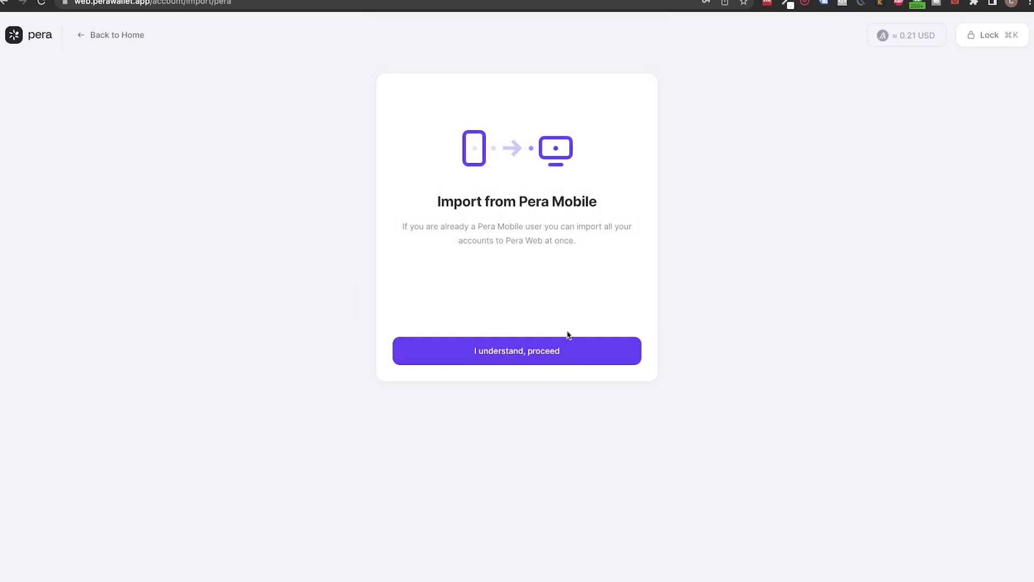
{"action": "left_click", "coordinate": [562, 354]}
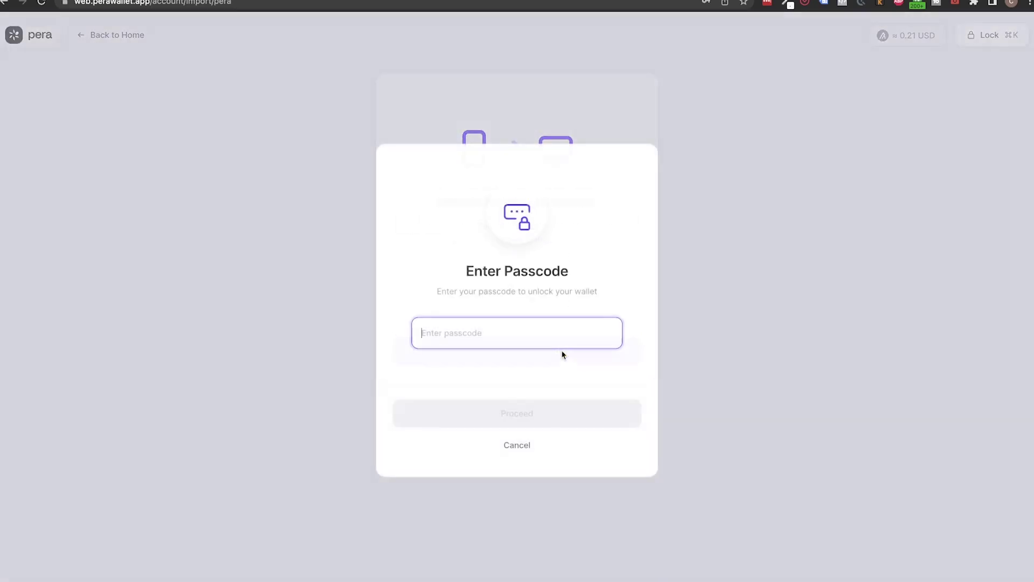
{"action": "left_click", "coordinate": [526, 418]}
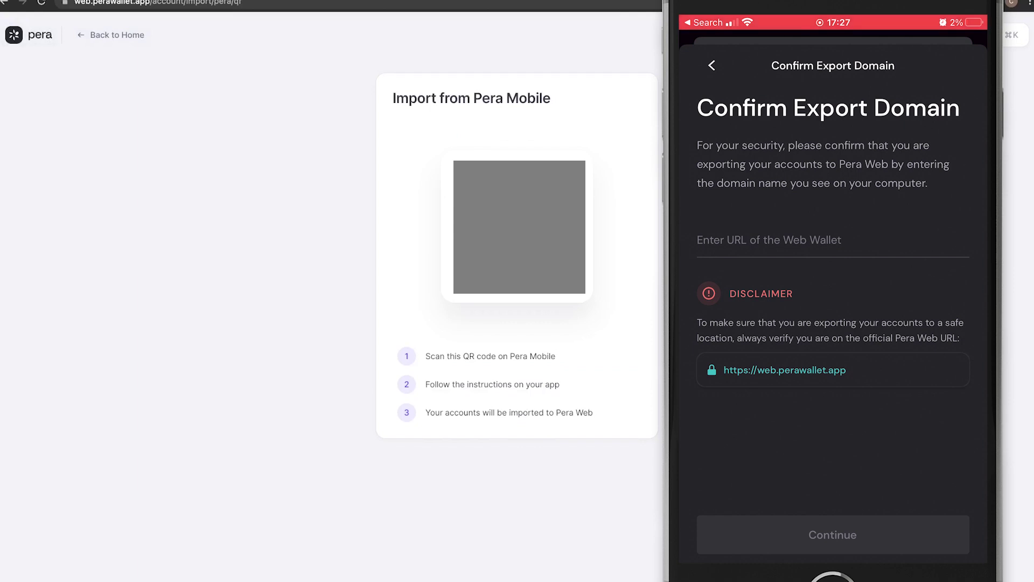
Enter web.perawallet.app as the export domain on the phone, fixing the mistyped .com ending.
{"action": "left_click", "coordinate": [769, 240]}
{"action": "type", "text": "w"}
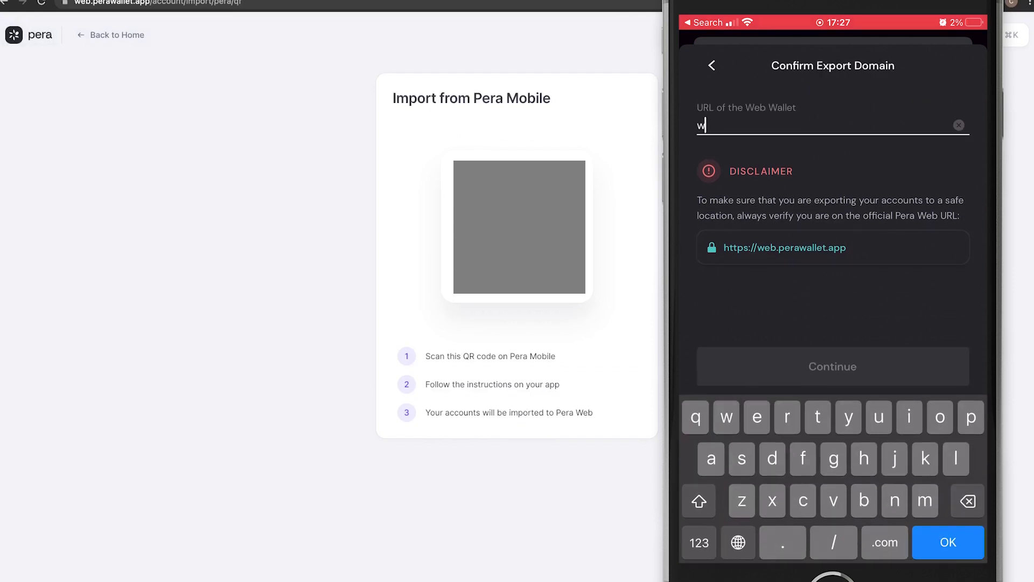
{"action": "type", "text": "eb.pera"}
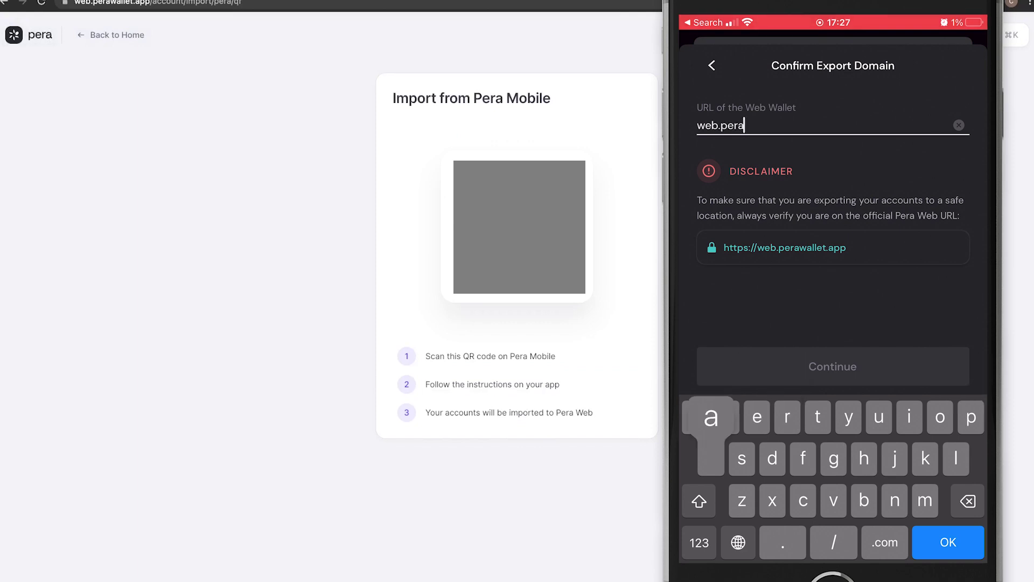
{"action": "type", "text": "wa"}
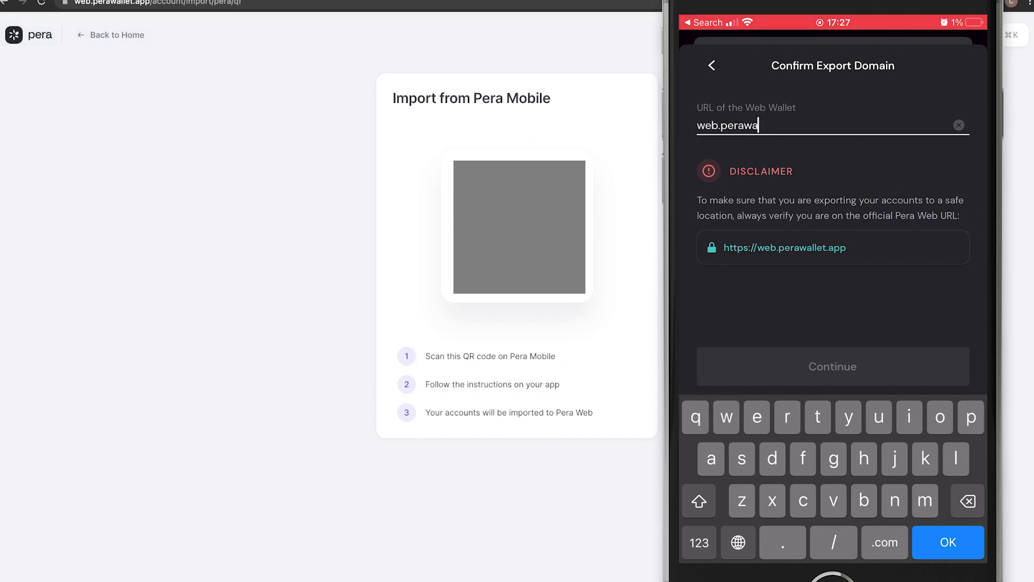
{"action": "type", "text": "llet.com"}
{"action": "key", "text": "BackSpace"}
{"action": "key", "text": "BackSpace"}
{"action": "key", "text": "BackSpace"}
{"action": "type", "text": "app"}
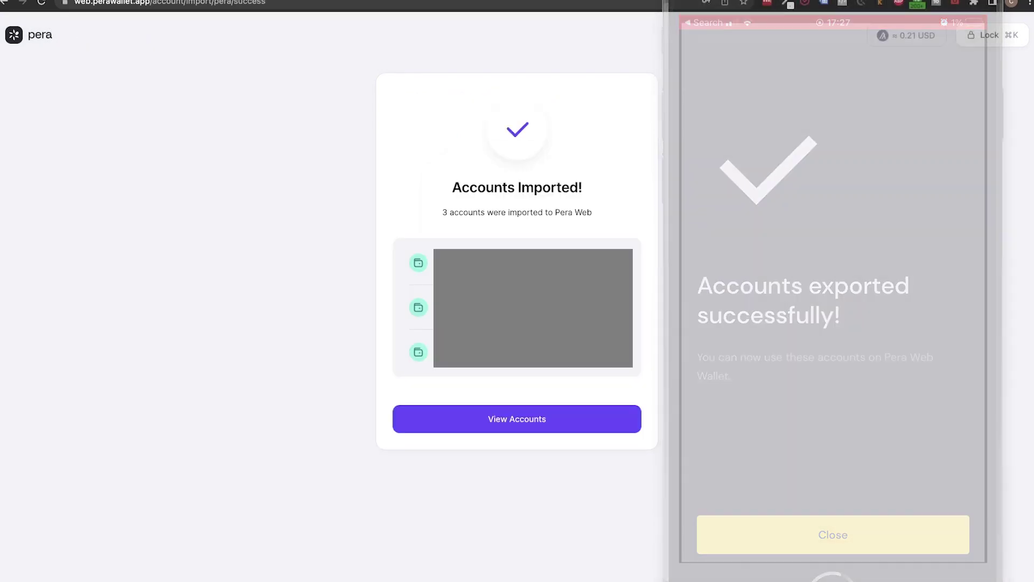
Go to the accounts overview and begin adding an account by recovery passphrase.
{"action": "key", "text": "Return"}
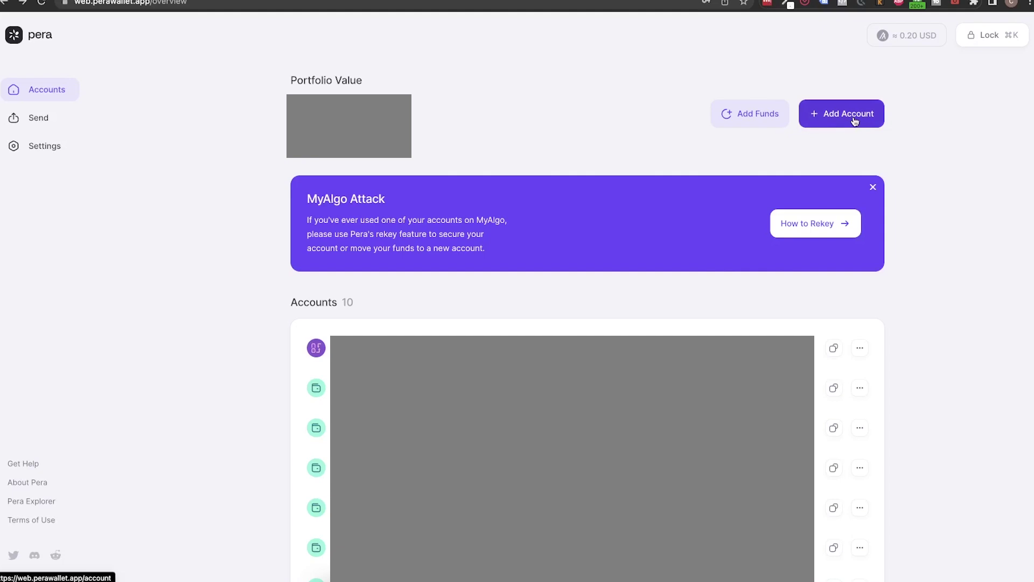
{"action": "left_click", "coordinate": [854, 120]}
{"action": "left_click", "coordinate": [507, 388]}
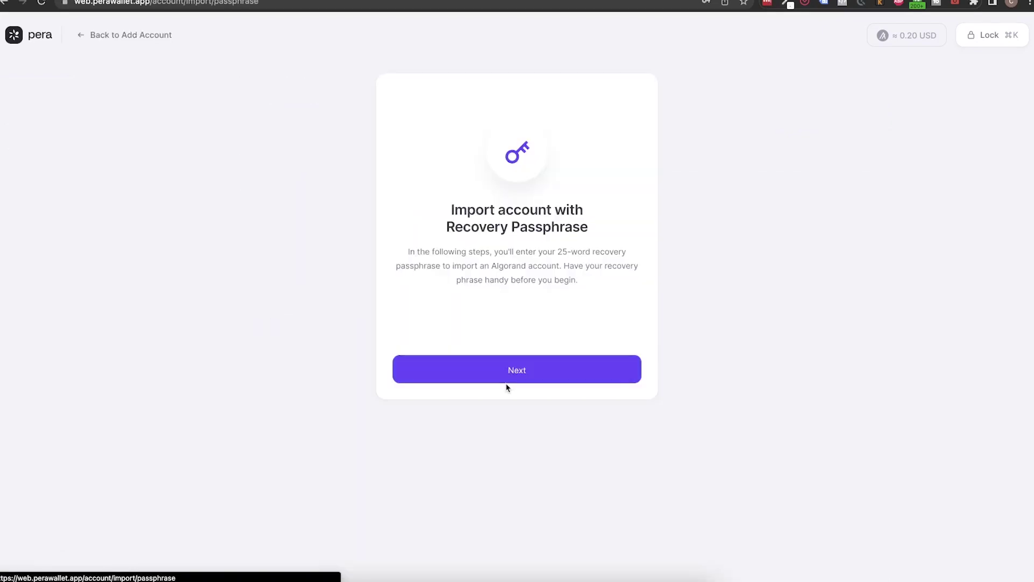
{"action": "left_click", "coordinate": [535, 376]}
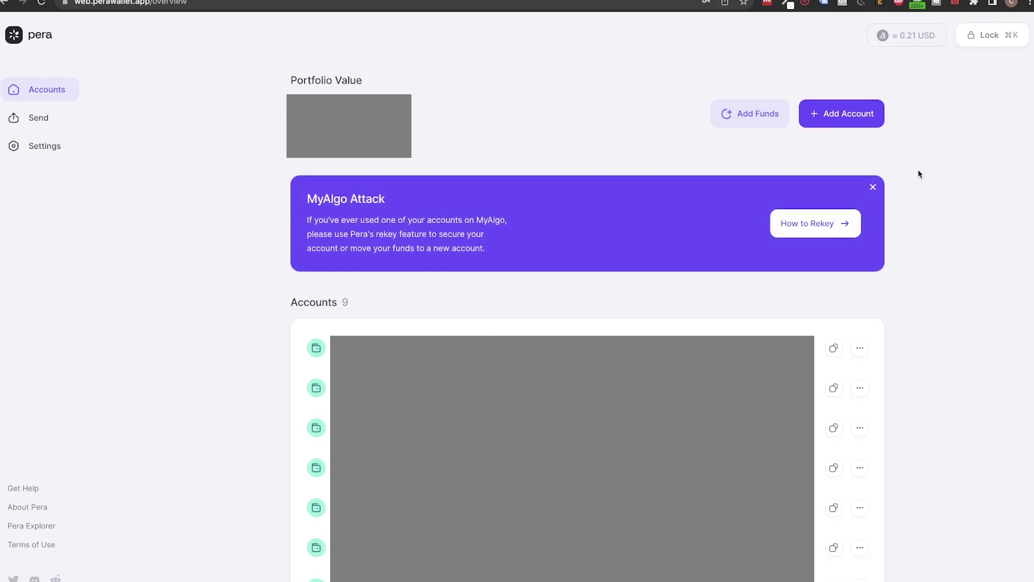
Create a brand-new named account instead and return to the accounts overview.
{"action": "left_click", "coordinate": [852, 118]}
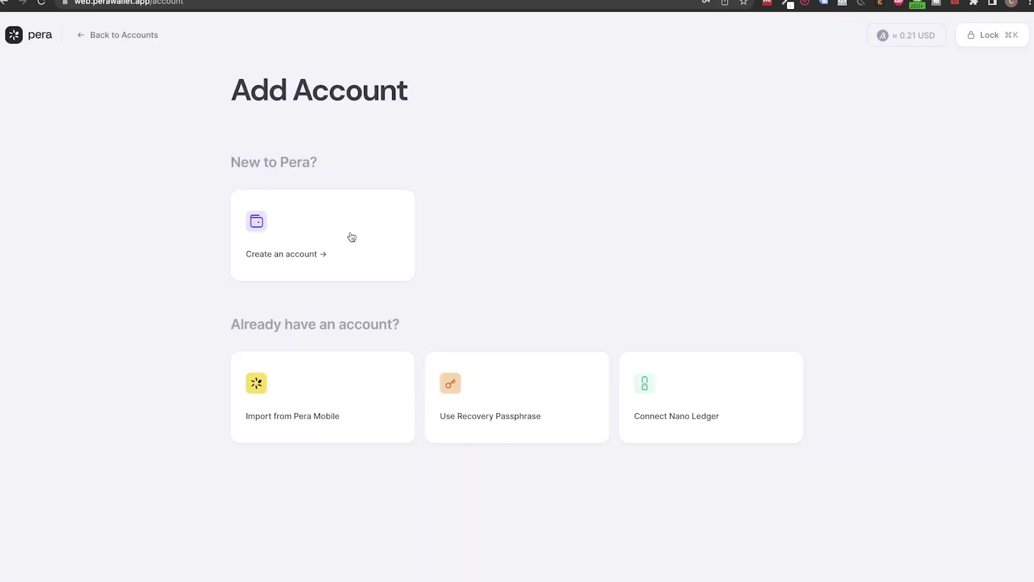
{"action": "left_click", "coordinate": [352, 237]}
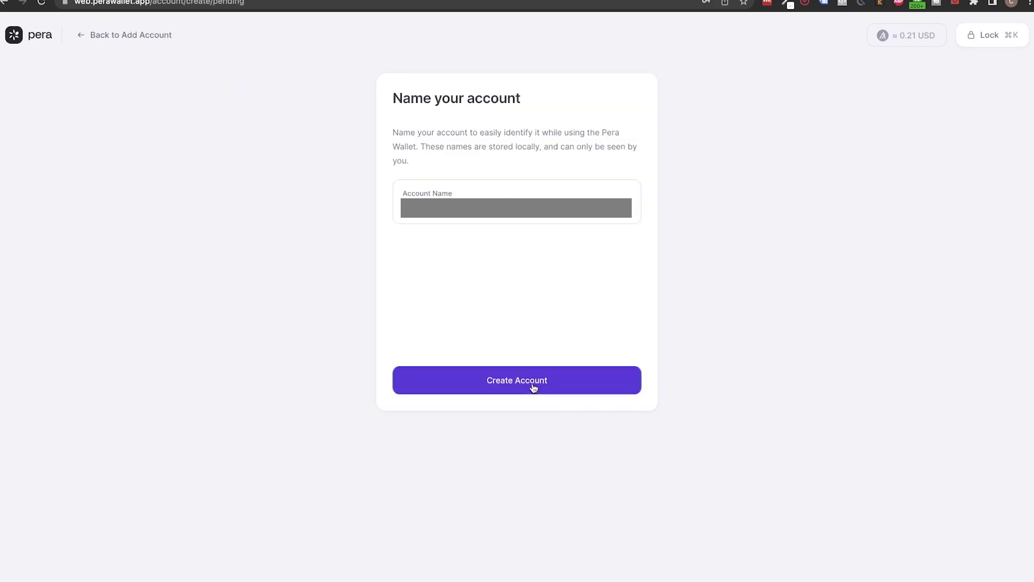
{"action": "left_click", "coordinate": [534, 387]}
{"action": "left_click", "coordinate": [747, 163]}
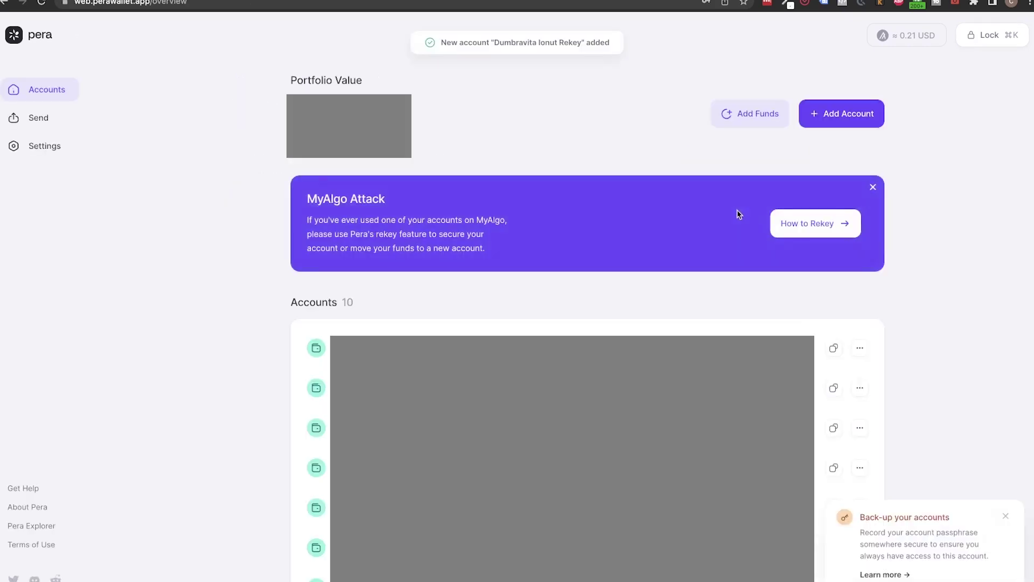
Rekey the first account to the new empty account as signer and finalize the rekeying.
{"action": "scroll", "coordinate": [526, 324], "scroll_direction": "down", "scroll_amount": 5}
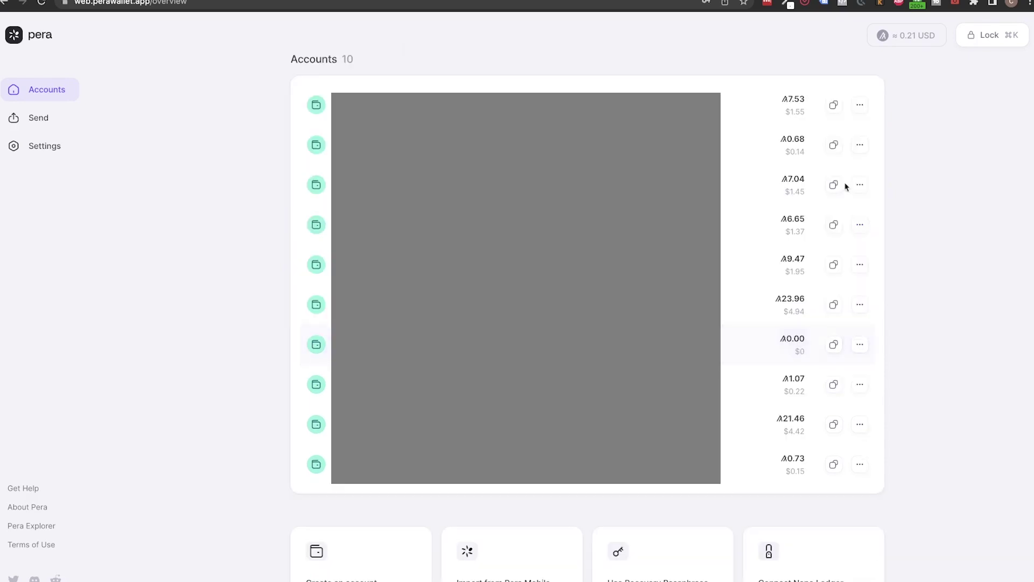
{"action": "left_click", "coordinate": [863, 107]}
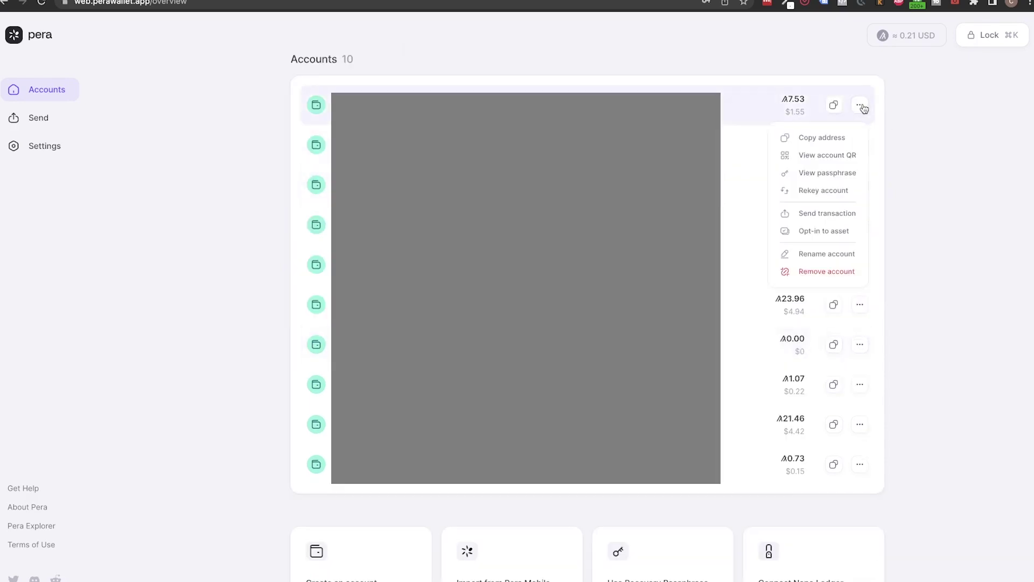
{"action": "left_click", "coordinate": [824, 190]}
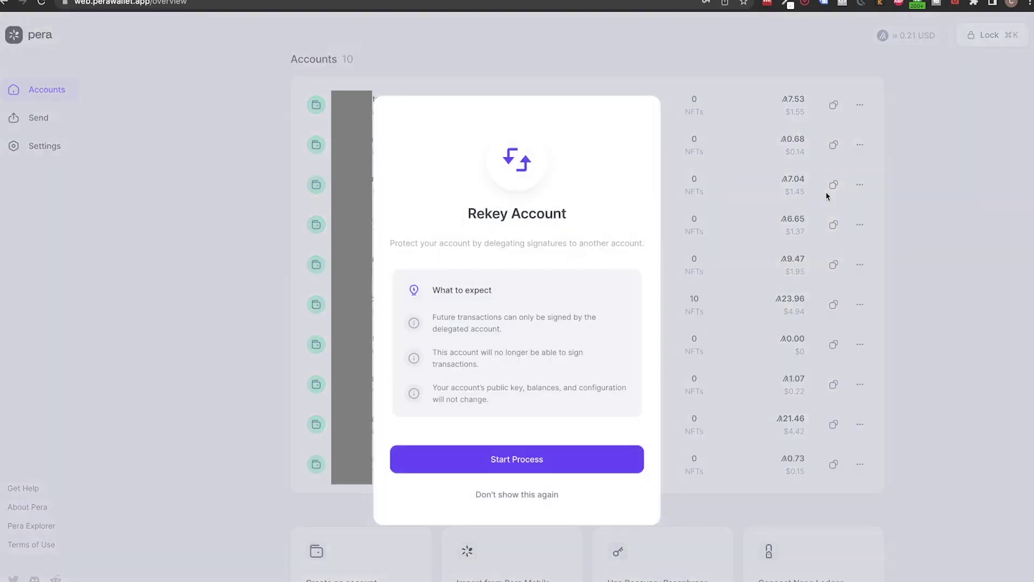
{"action": "left_click", "coordinate": [548, 466]}
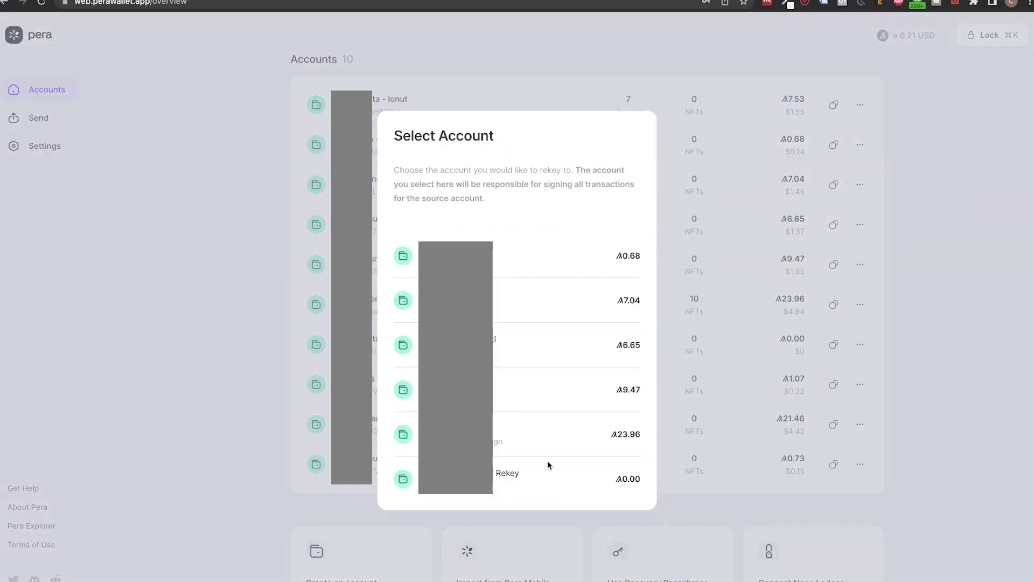
{"action": "left_click", "coordinate": [501, 476]}
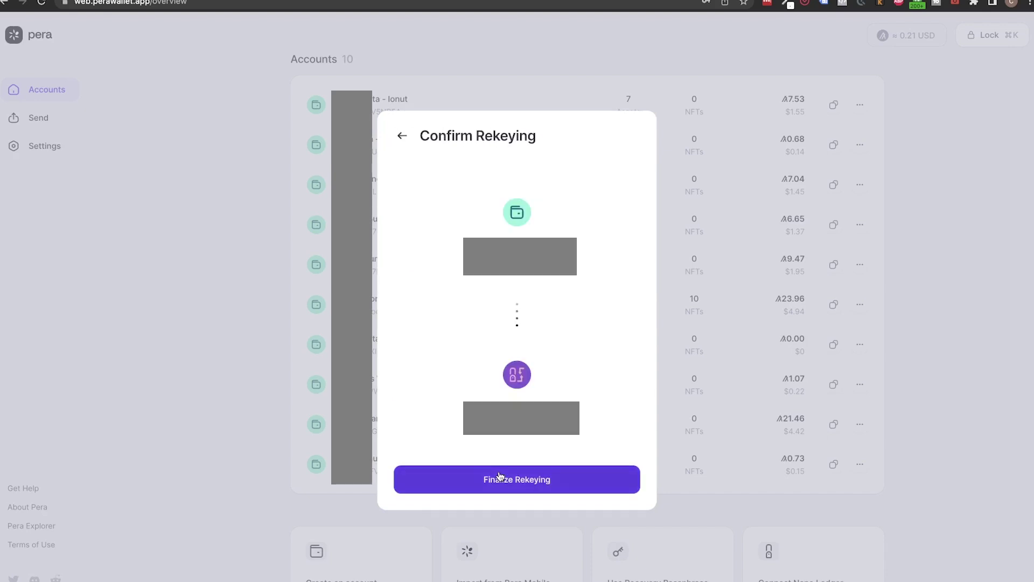
{"action": "left_click", "coordinate": [572, 484]}
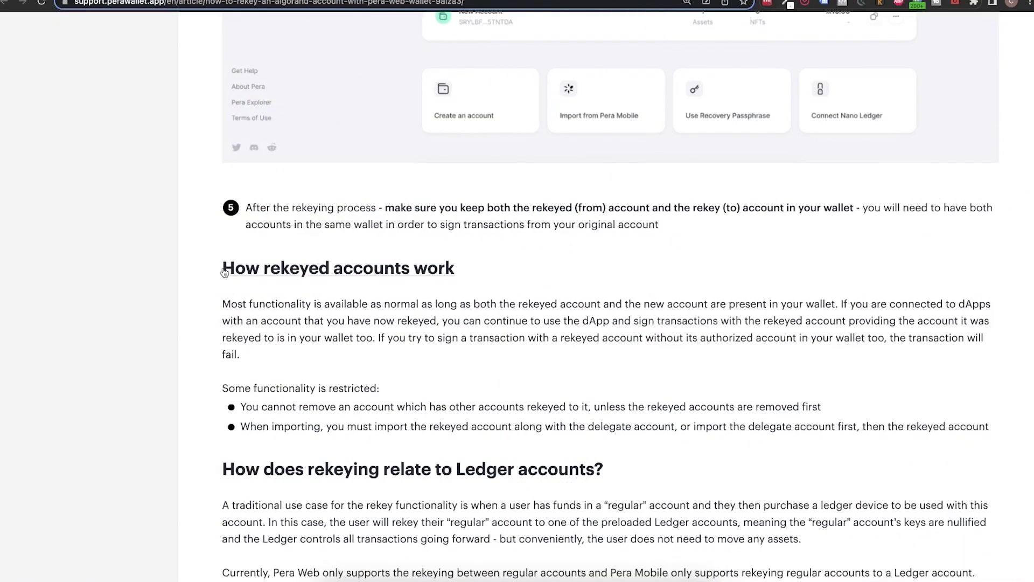
Select the 'How rekeyed accounts work' heading through both restriction bullet points.
{"action": "left_click_drag", "start_coordinate": [222, 269], "coordinate": [659, 370]}
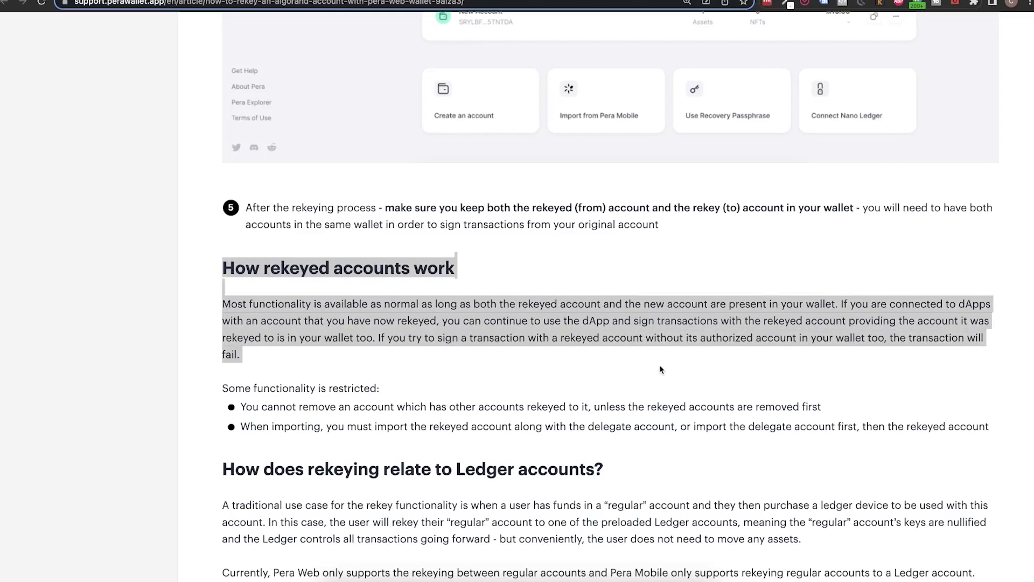
{"action": "left_click_drag", "start_coordinate": [722, 379], "coordinate": [1003, 424]}
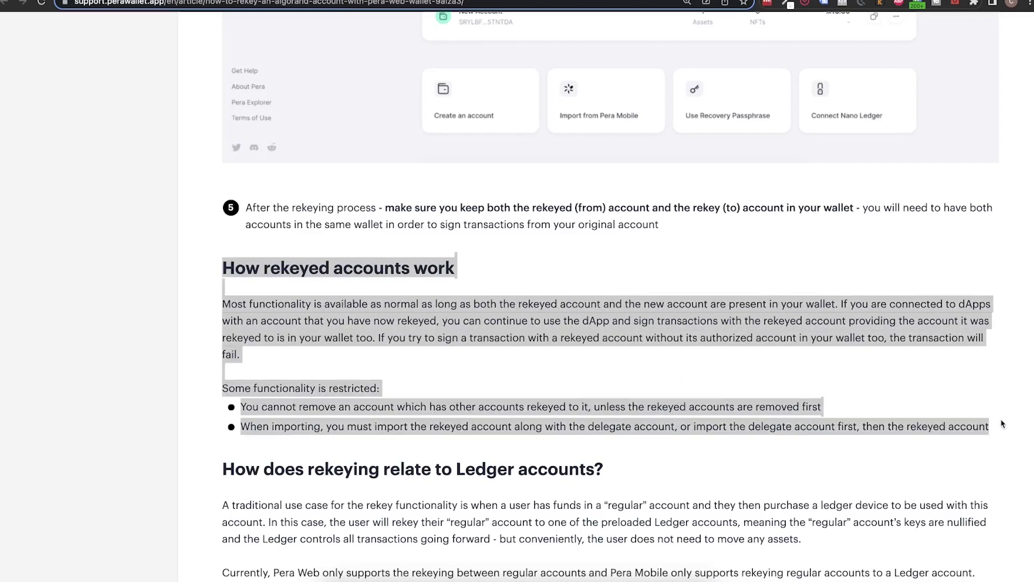